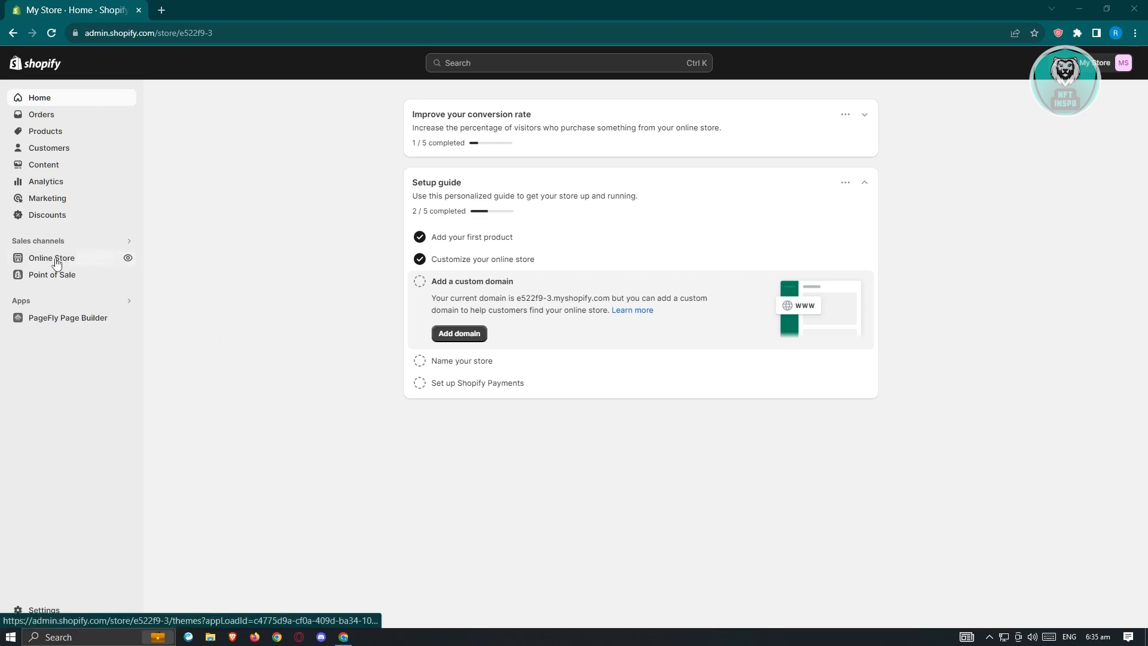
Open the online store's current Dawn theme for customization and check the list of pages available for editing.
left_click(54, 259)
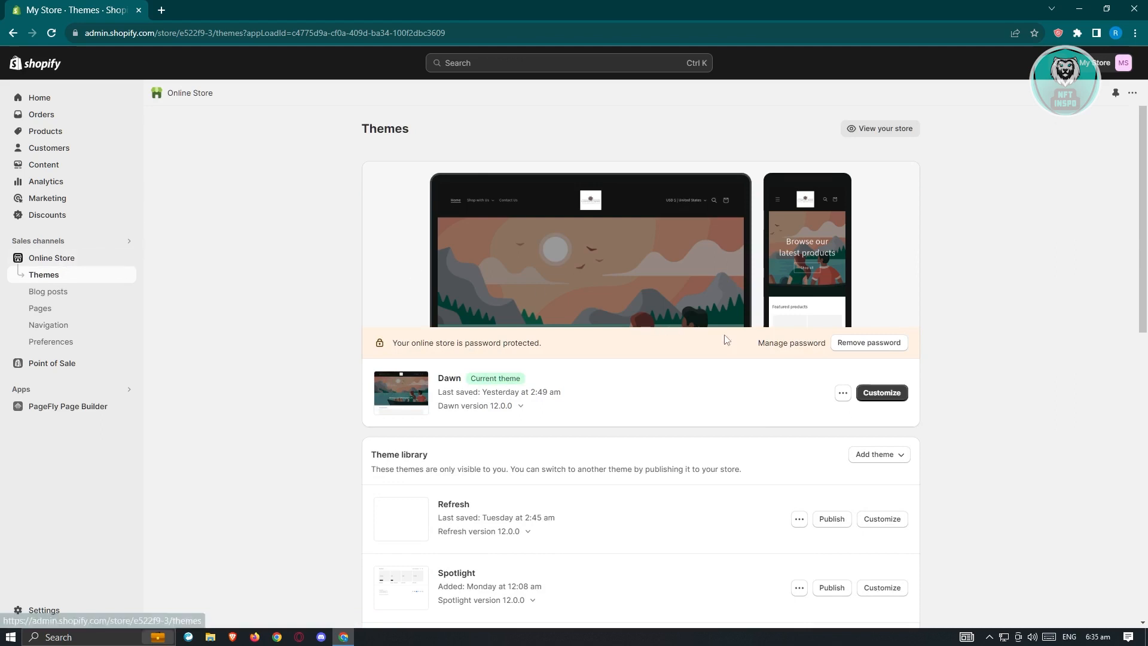
left_click(887, 395)
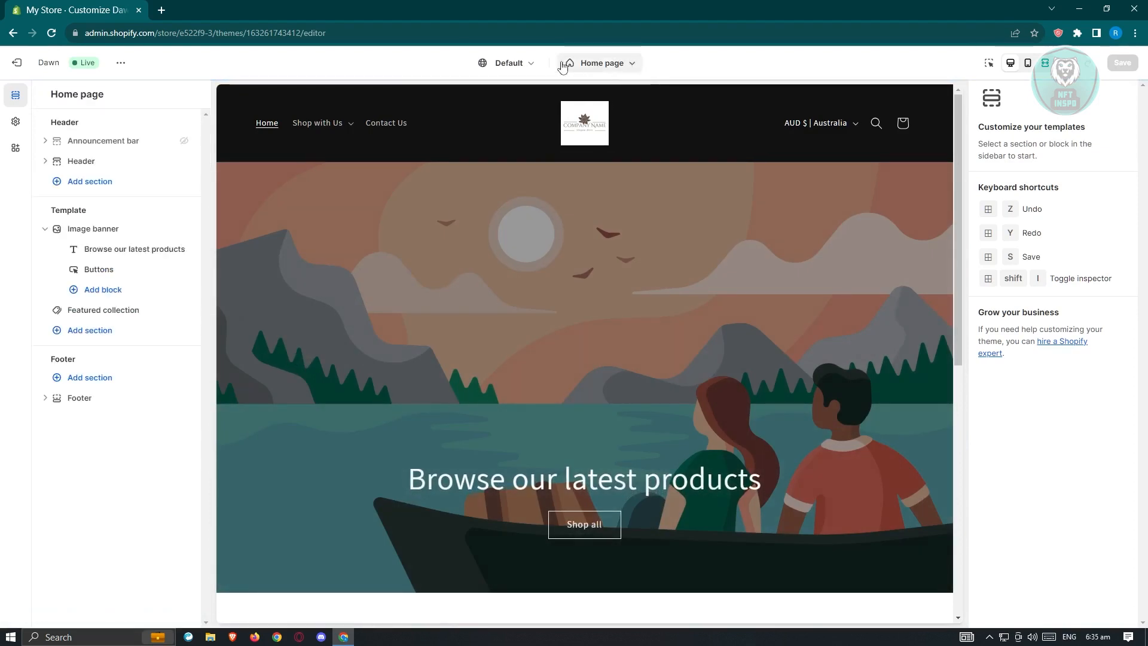
left_click(632, 68)
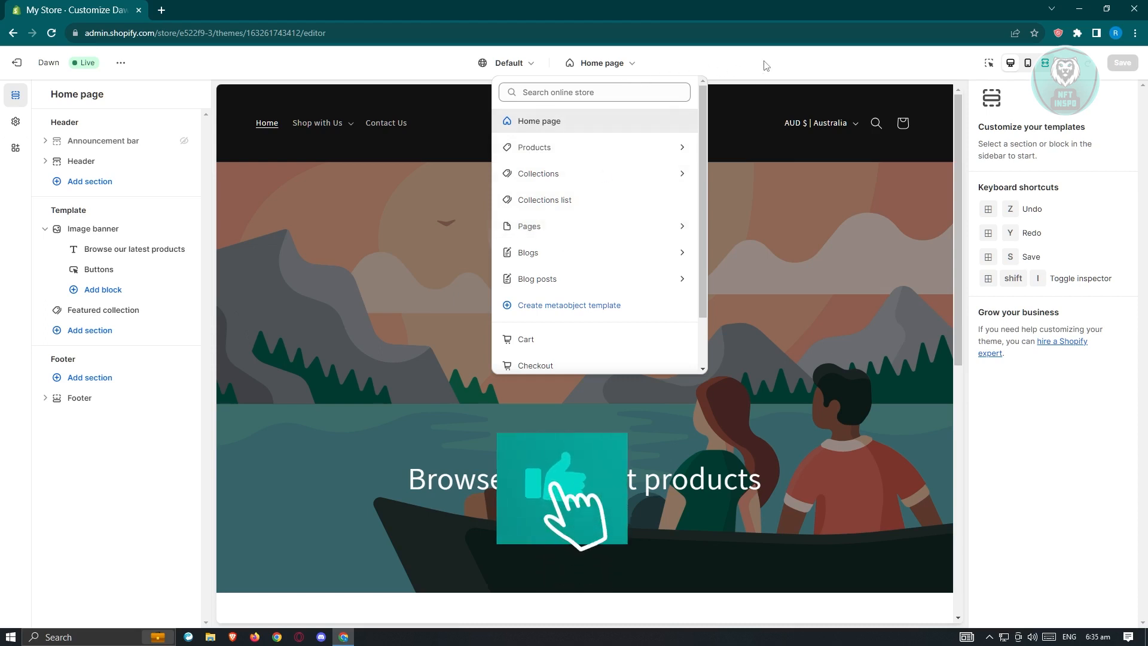
left_click(555, 60)
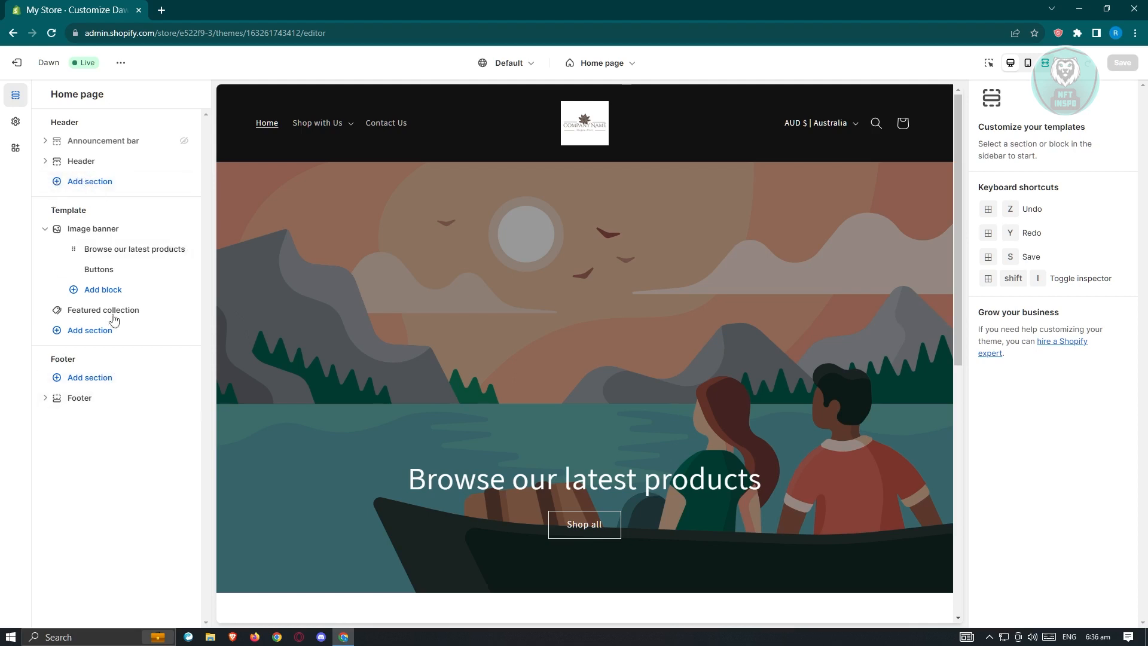
Add an Image banner section to the home page template below the featured collection.
left_click(87, 184)
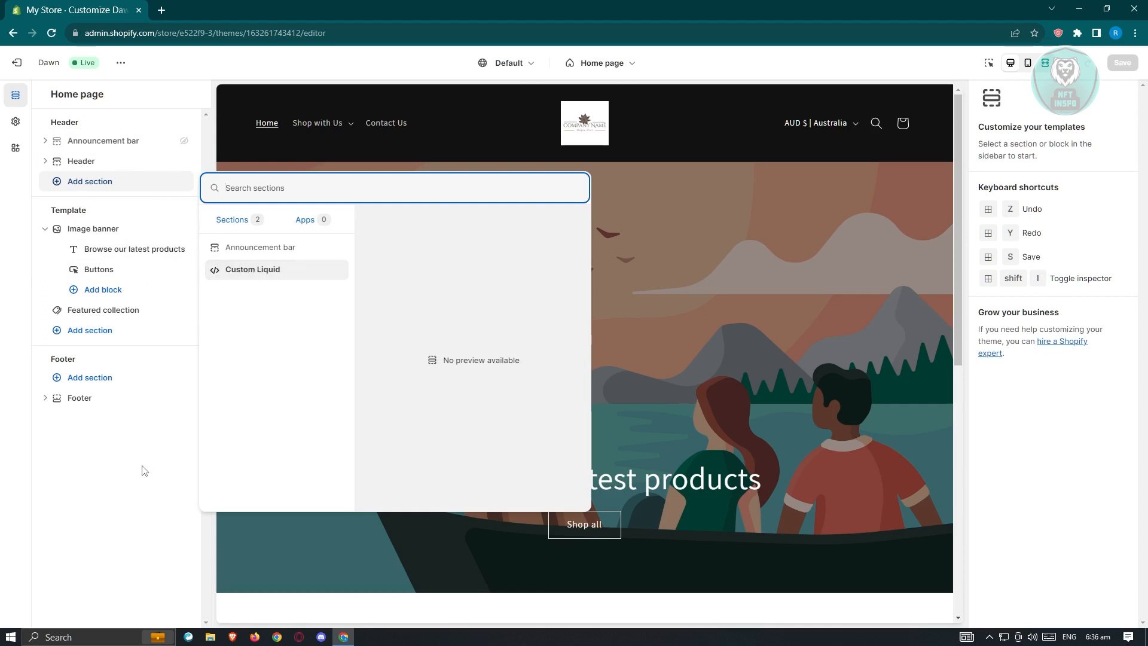
left_click(122, 467)
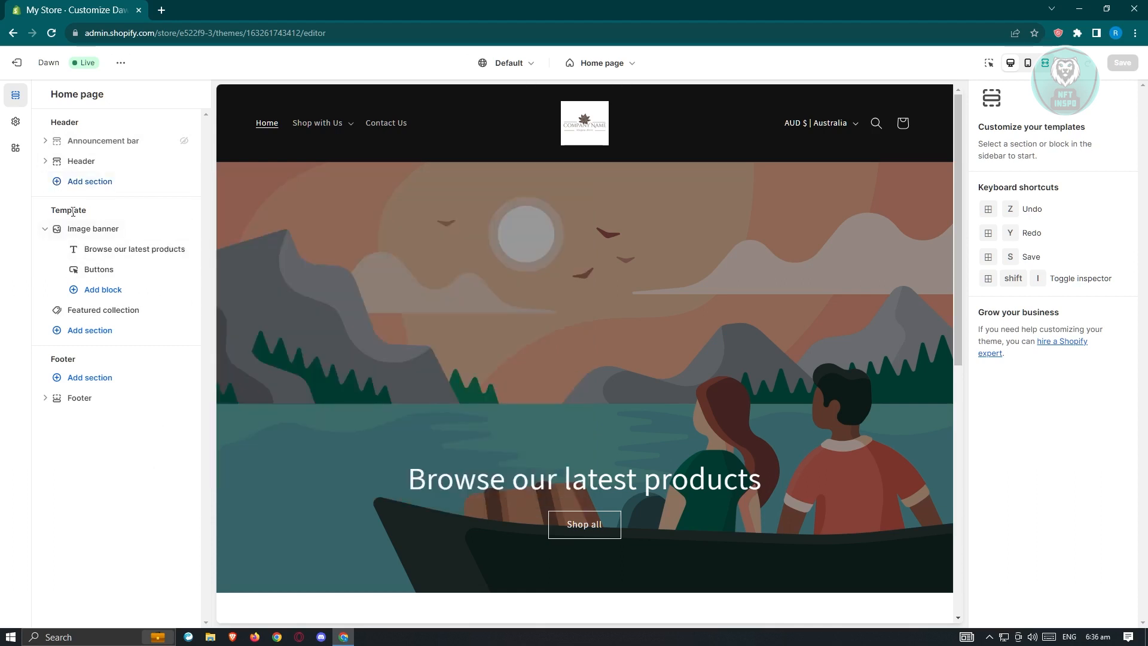
left_click(78, 330)
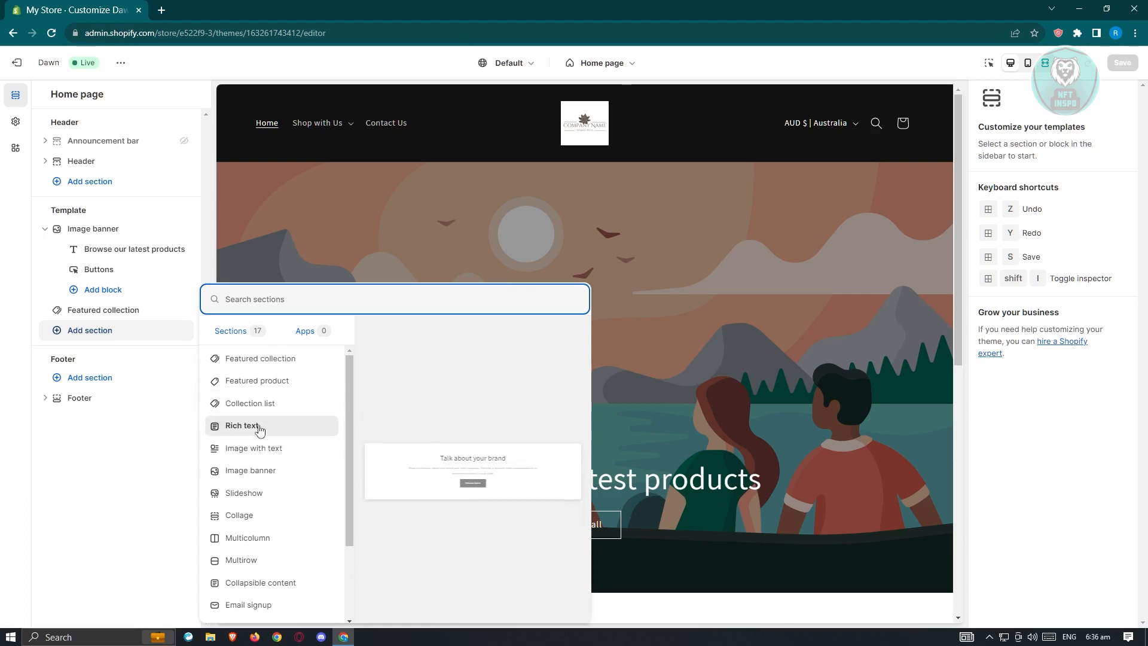
scroll(276, 456, "down", 2)
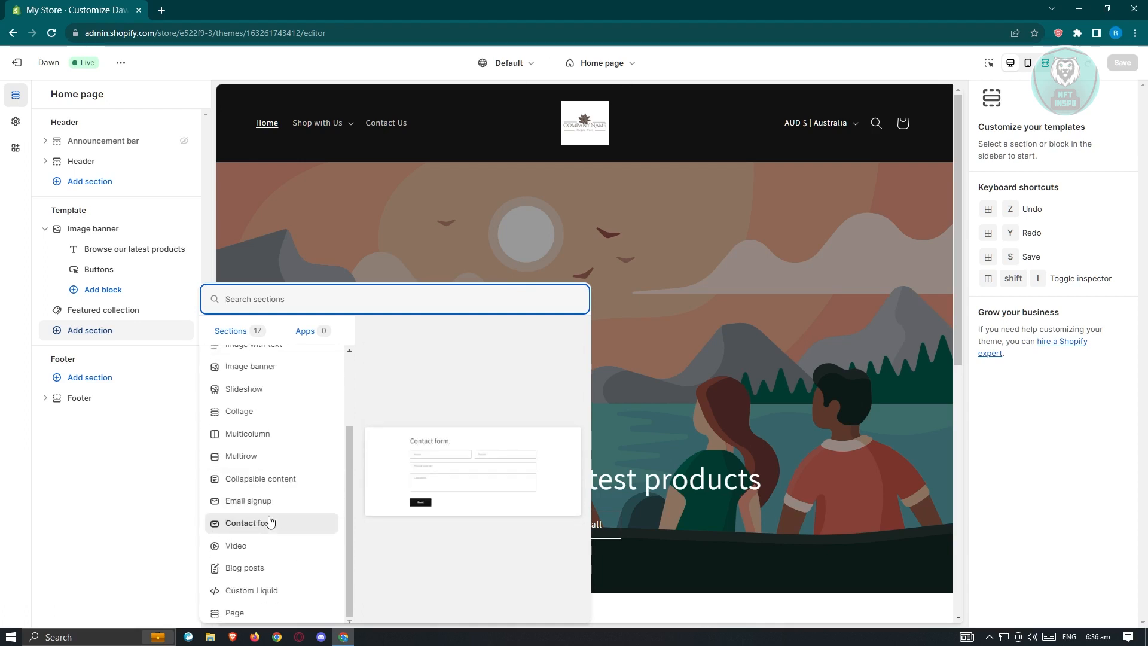
scroll(270, 522, "up", 1)
scroll(270, 521, "up", 1)
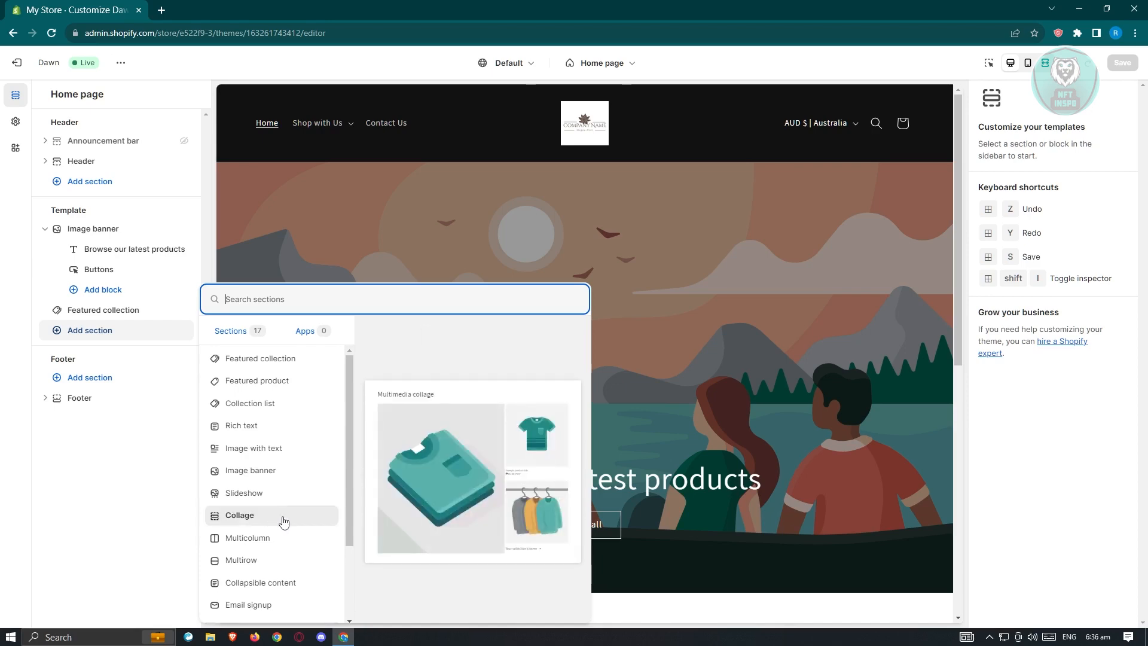
left_click(278, 477)
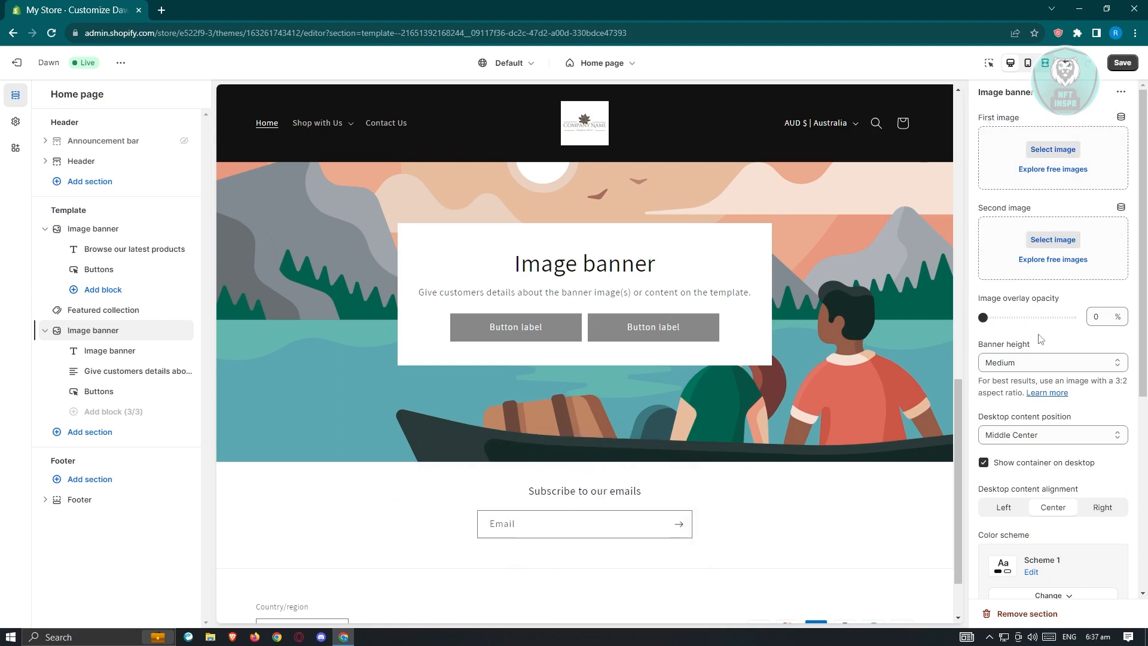
Review the new image banner's height, content position, color scheme and mobile layout settings, and save the theme.
scroll(1038, 337, "down", 2)
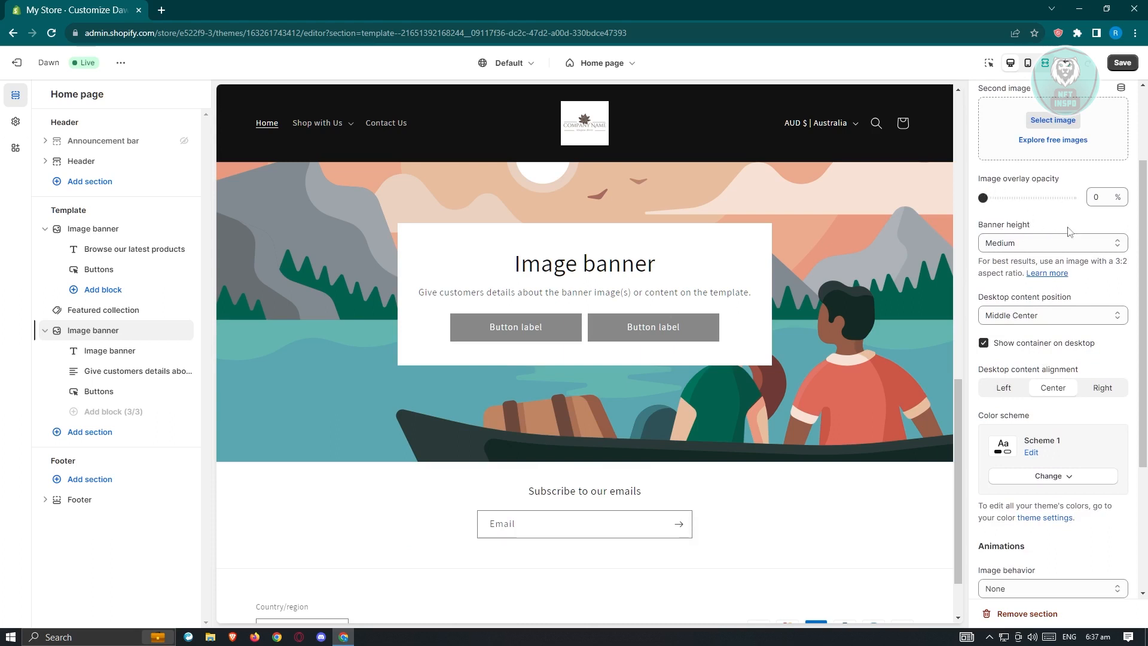
scroll(1073, 341, "down", 1)
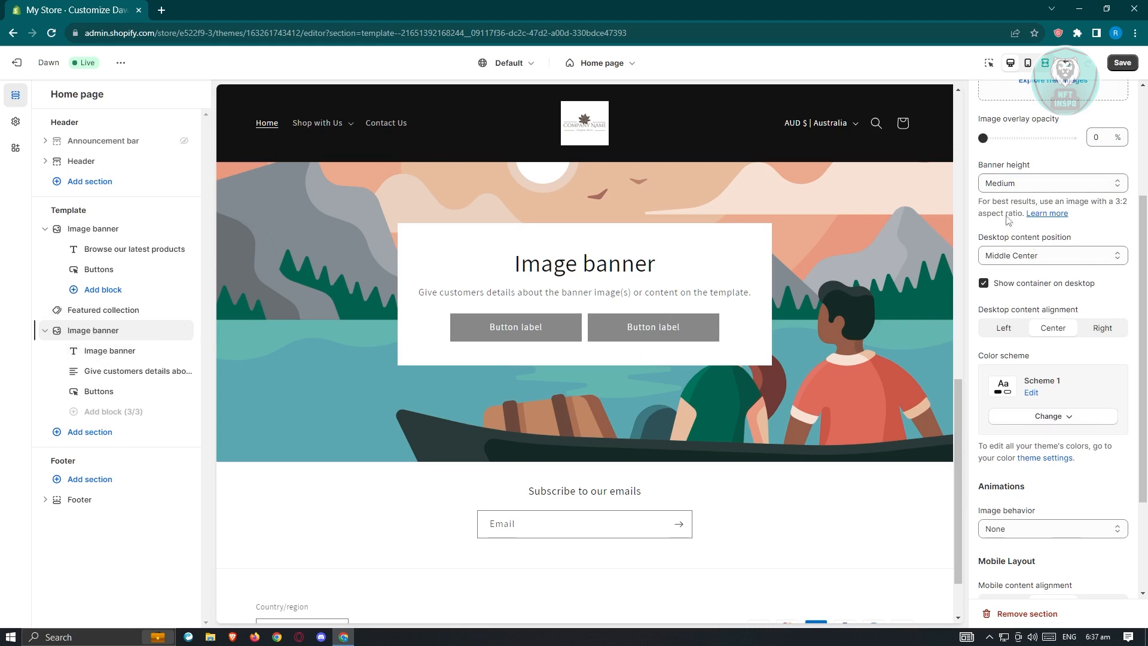
scroll(1050, 433, "down", 1)
scroll(1050, 433, "down", 2)
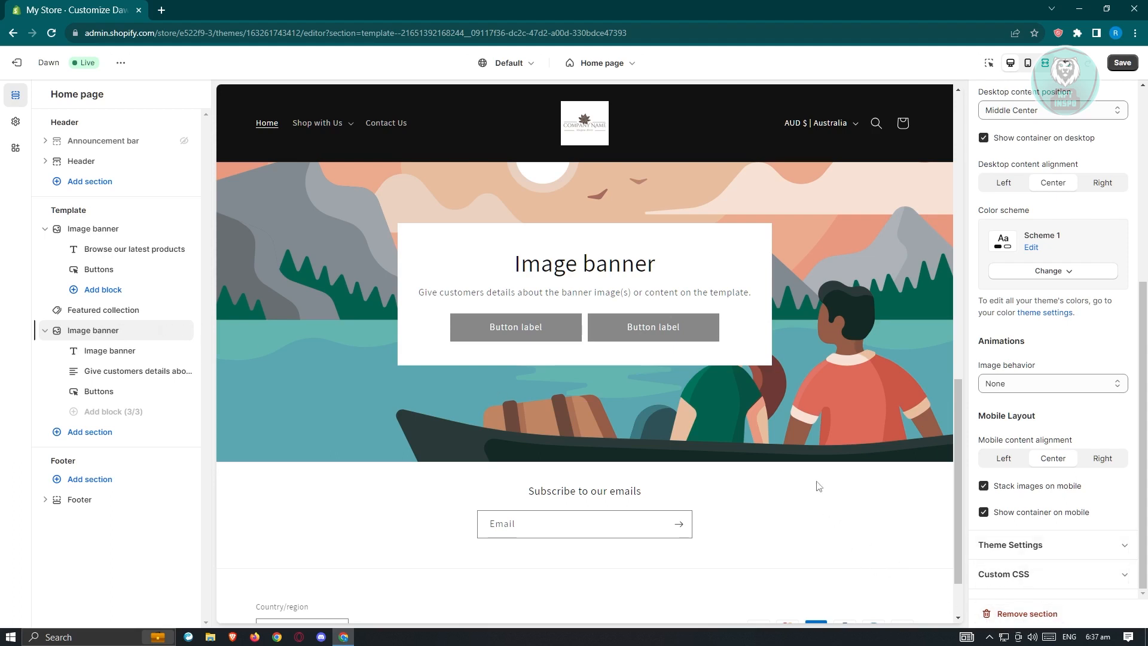
left_click(1122, 62)
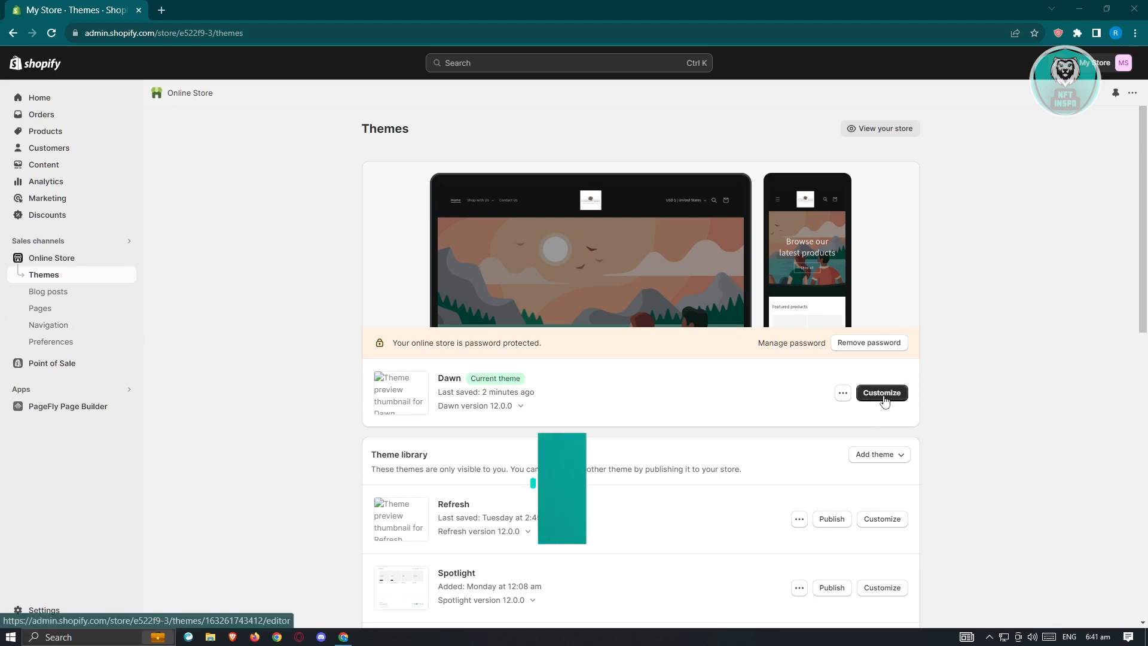
Open the Dawn theme's code, collapse the Layout and Templates folders, inspect the Sections files, and return to the themes page.
left_click(843, 392)
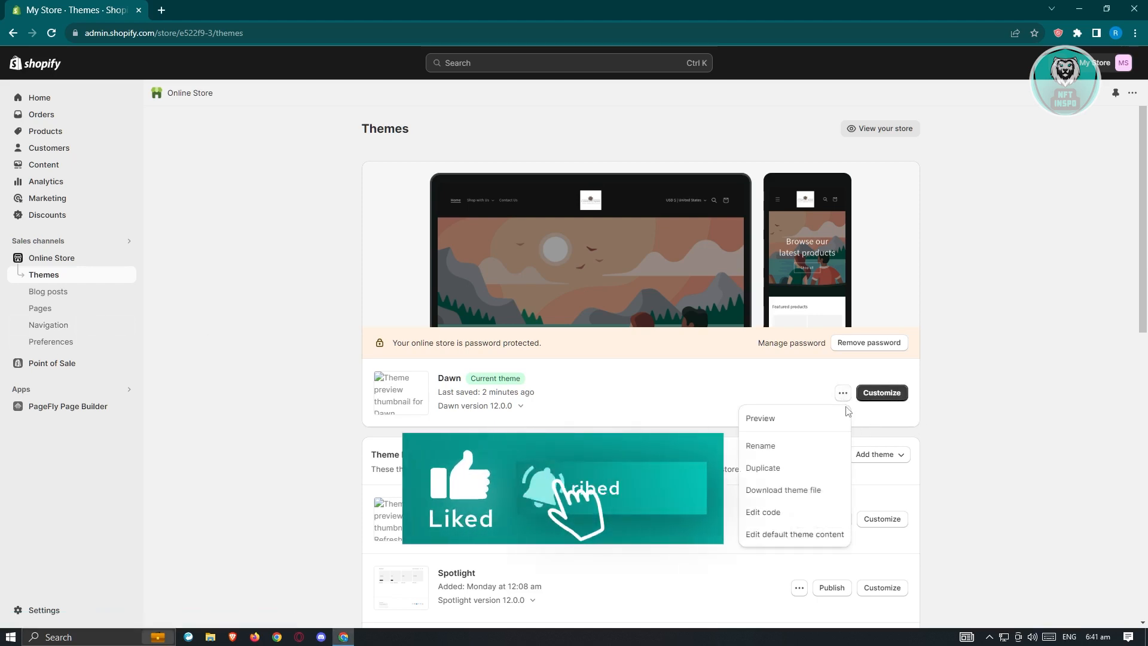
left_click(783, 515)
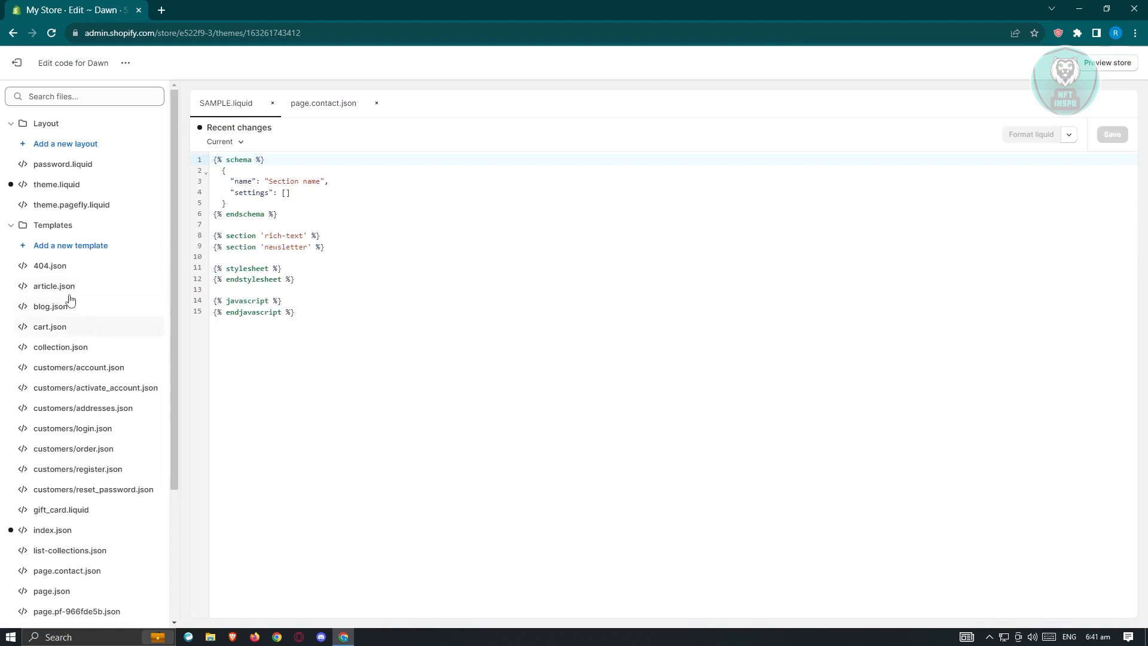
left_click(13, 231)
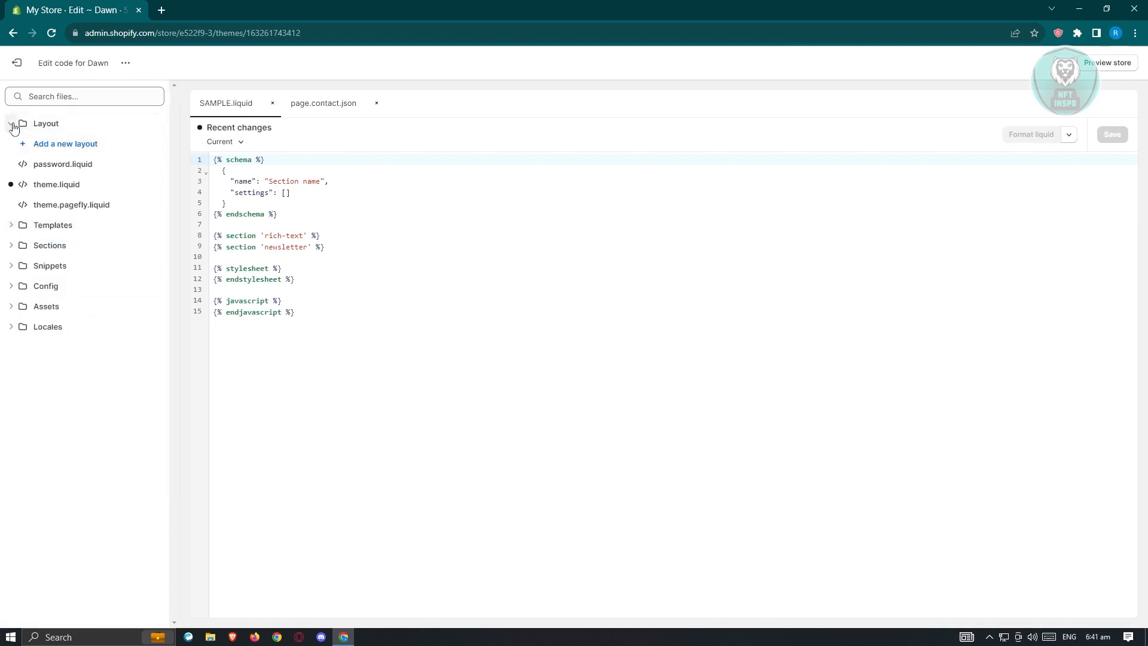
left_click(11, 123)
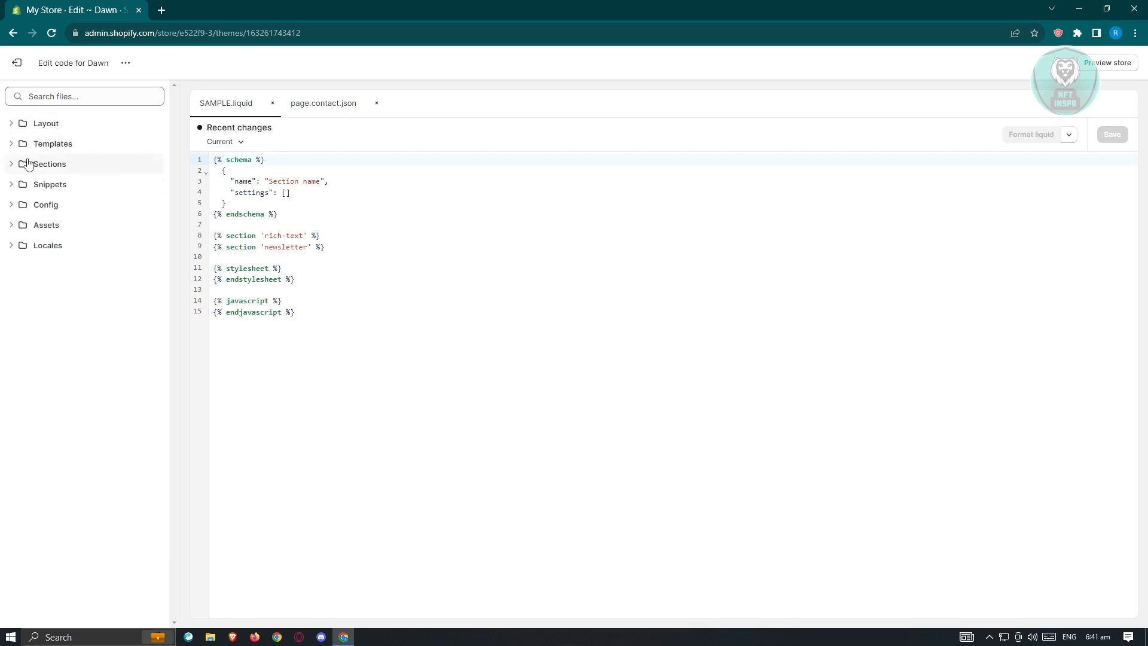
left_click(10, 167)
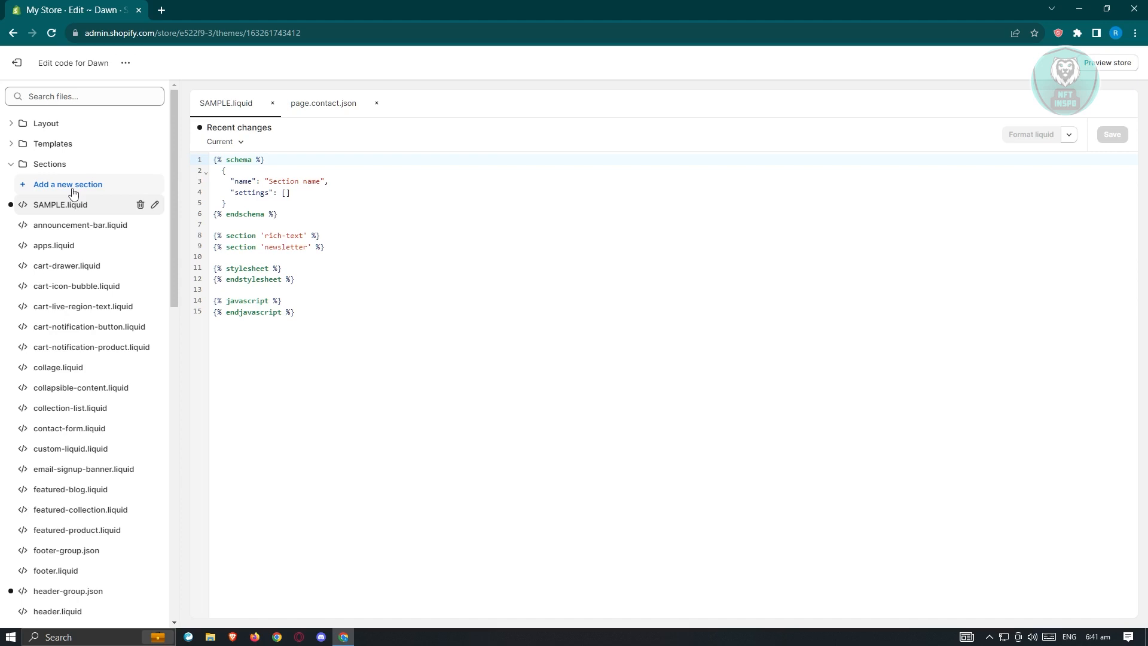
left_click(17, 63)
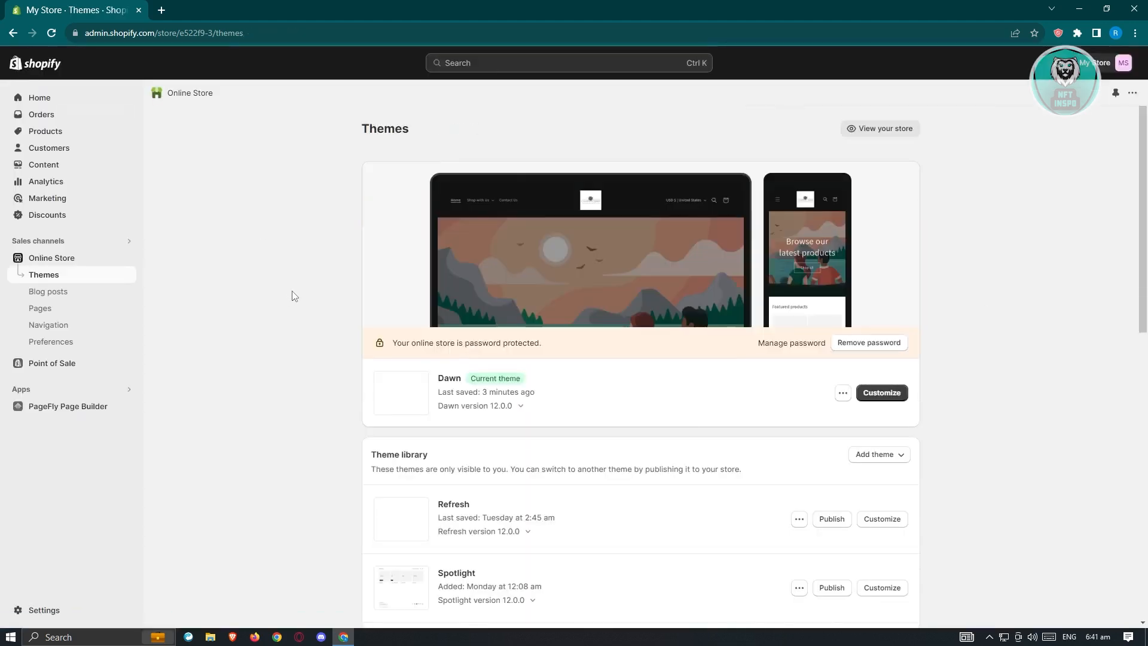
Search the Shopify App Store for "section" and install the Section Store: Theme sections app.
left_click(23, 392)
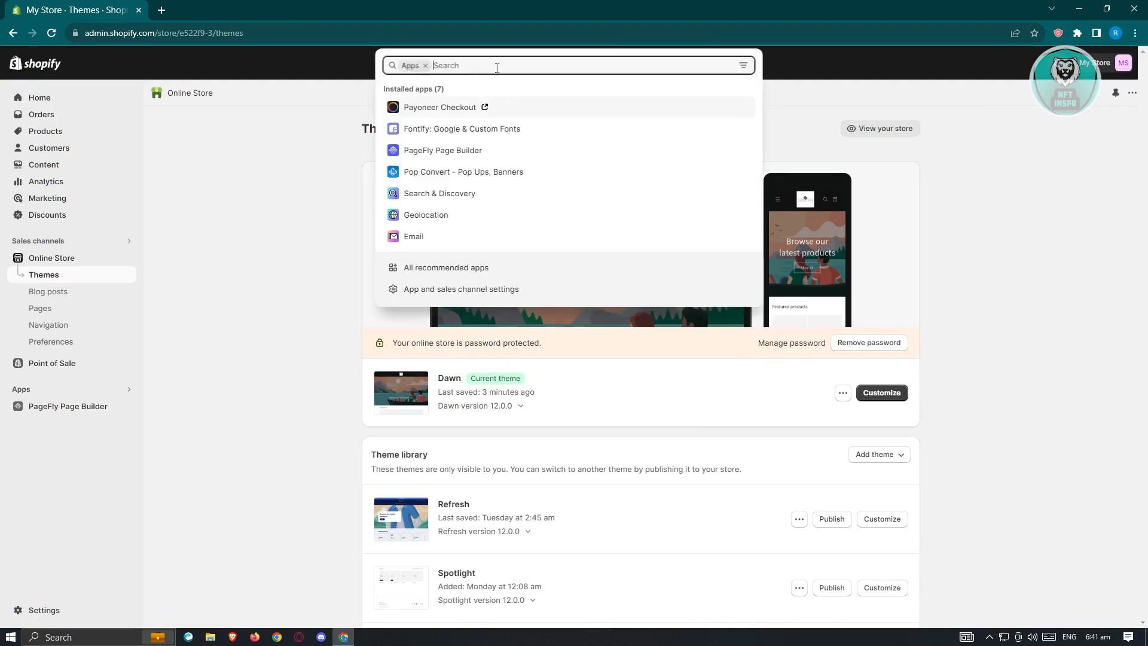
type("section")
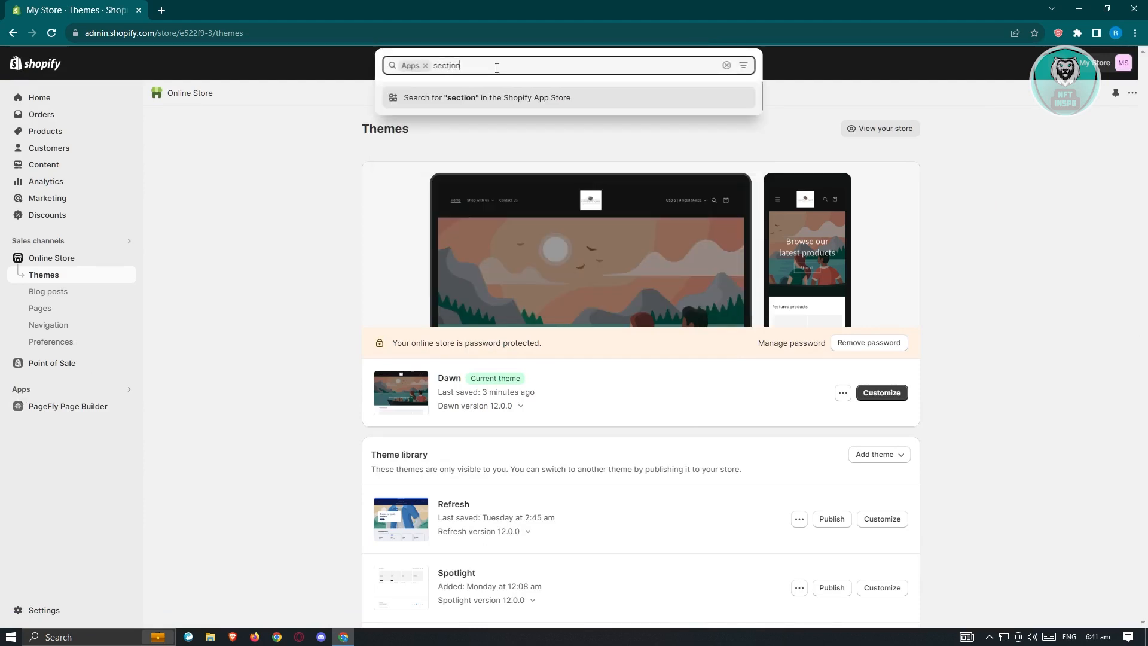
key("Return")
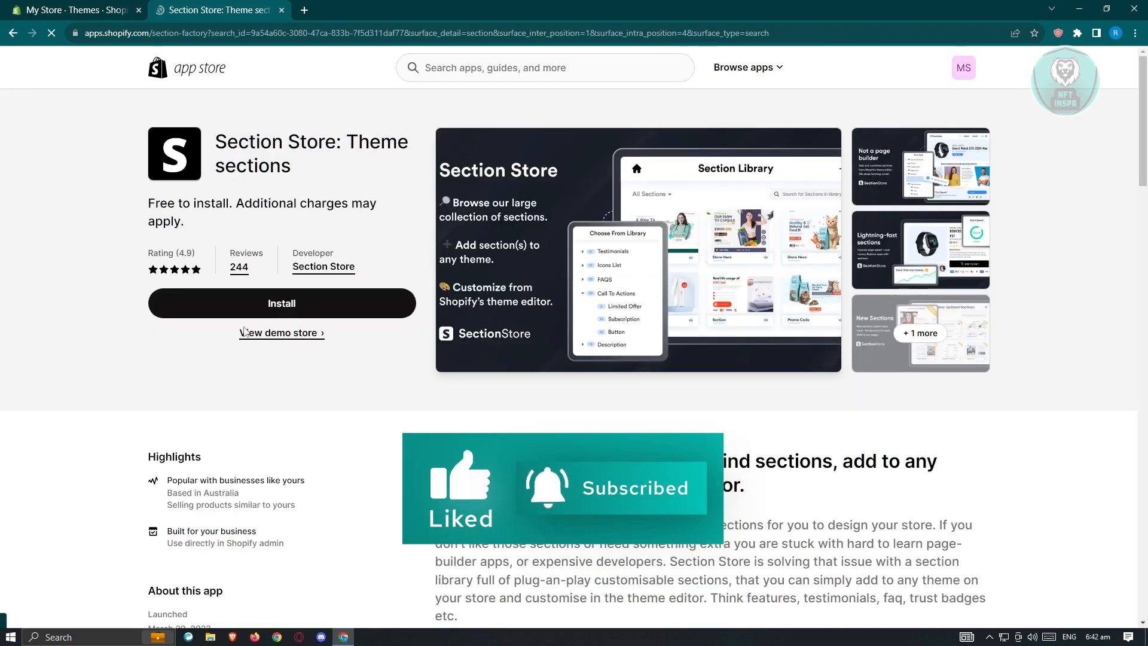
left_click(284, 305)
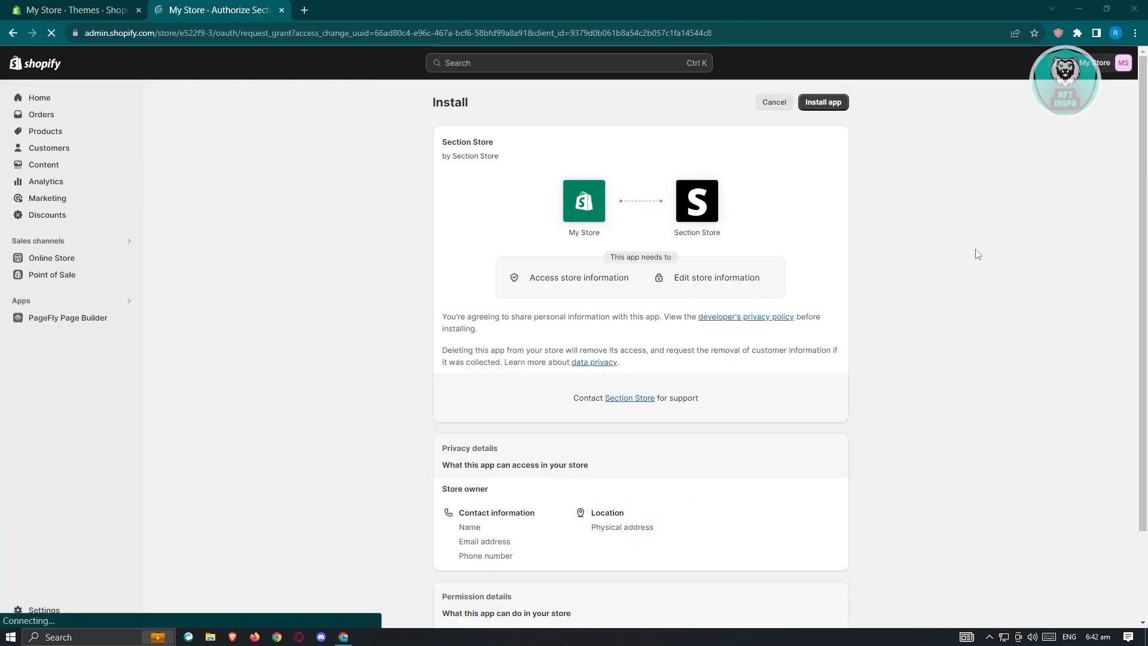
left_click(837, 103)
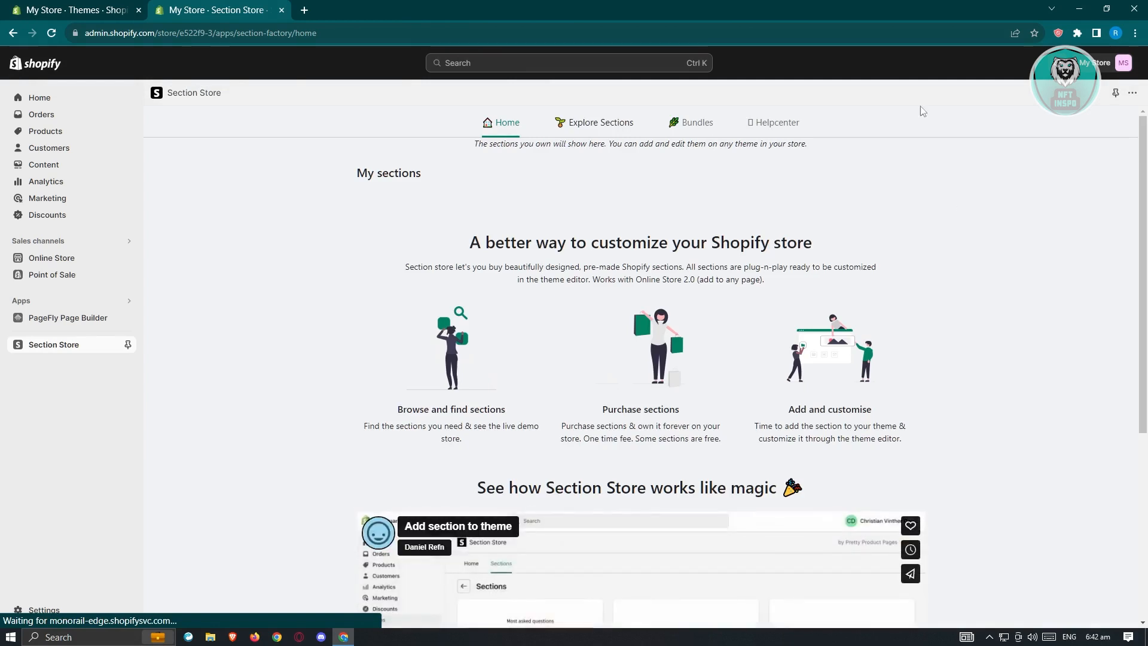
Browse Section Store's ready-made sections, examining the newest, free, trending and scrolling categories with their previews and prices.
left_click(598, 123)
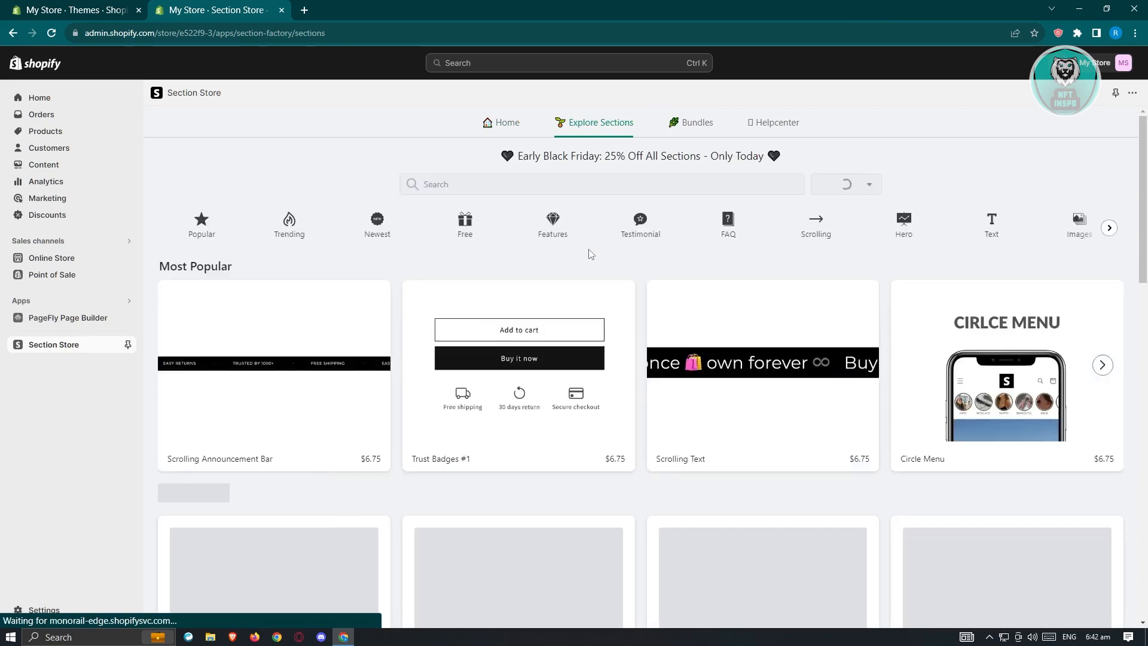
scroll(591, 251, "down", 3)
scroll(585, 310, "down", 2)
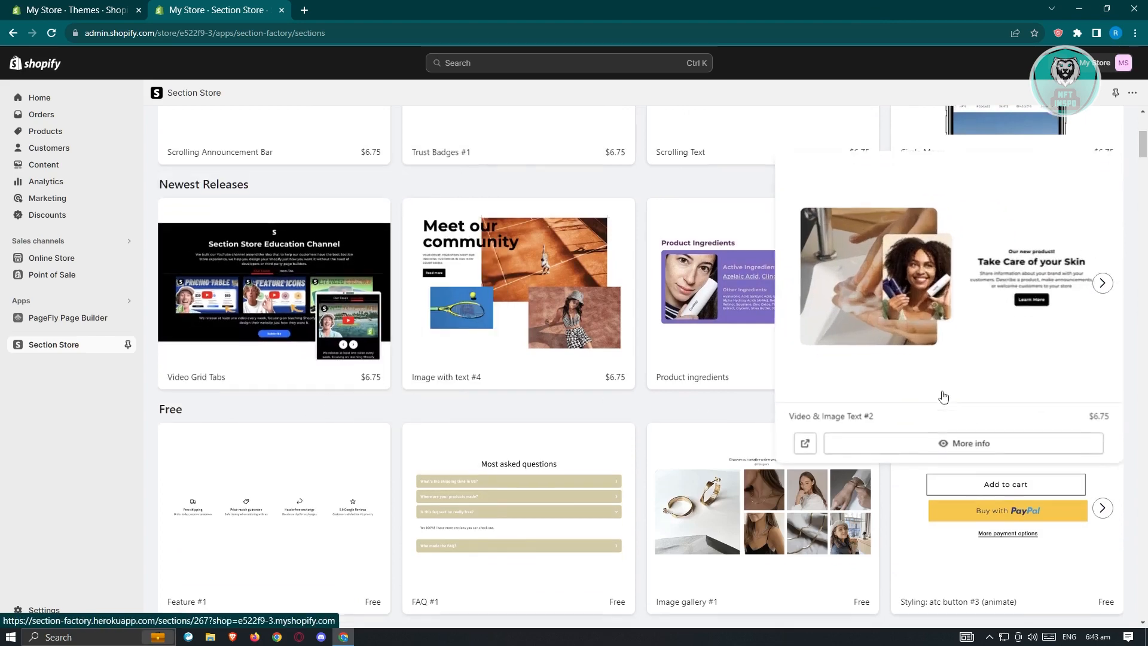
scroll(920, 397, "down", 4)
mouse_move(266, 205)
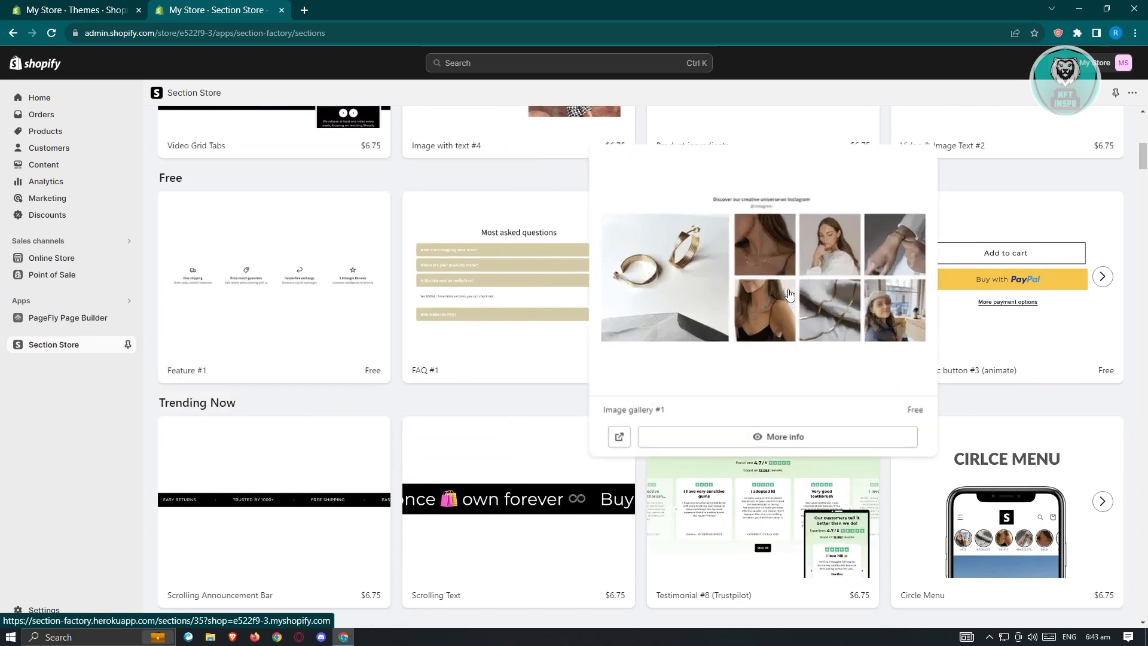
scroll(218, 292, "down", 5)
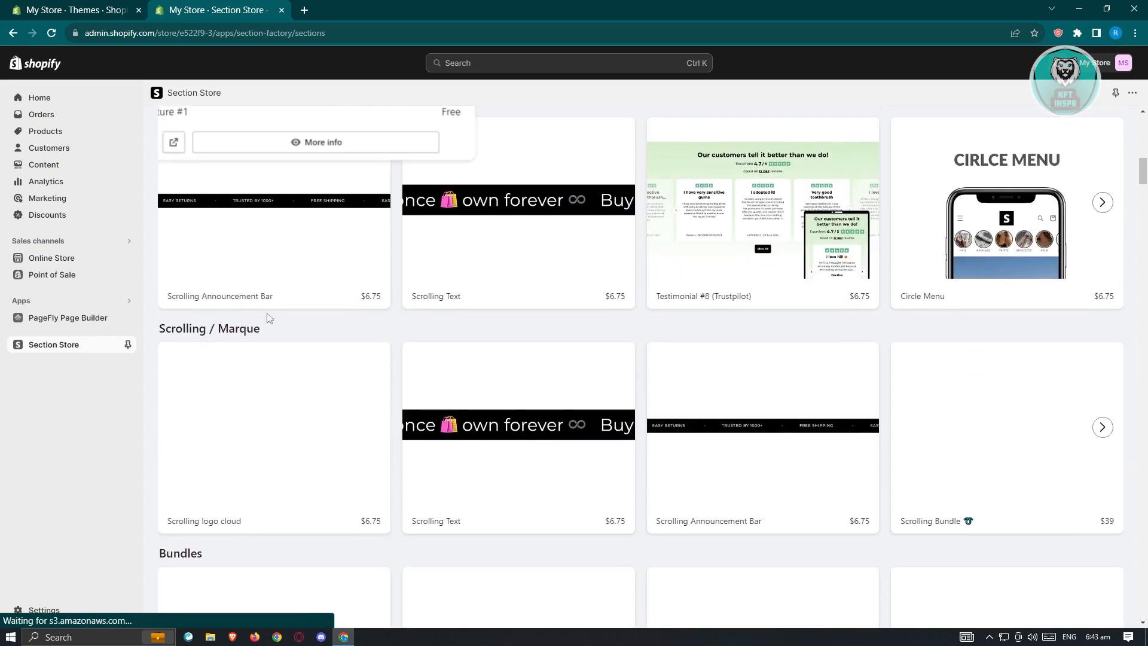
mouse_move(903, 535)
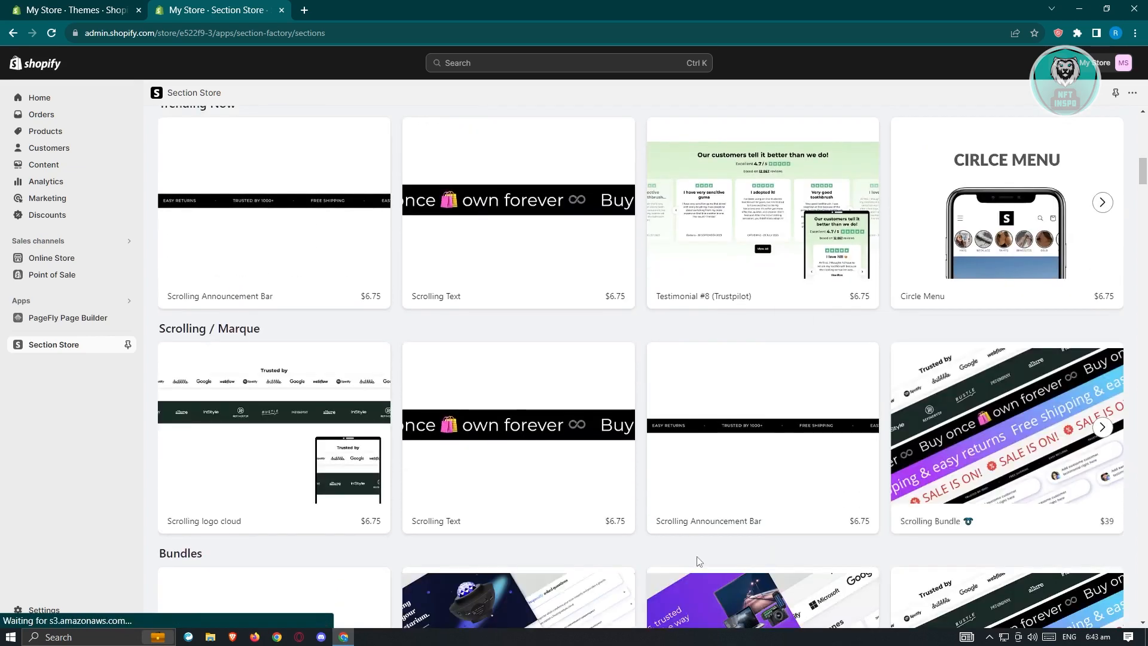